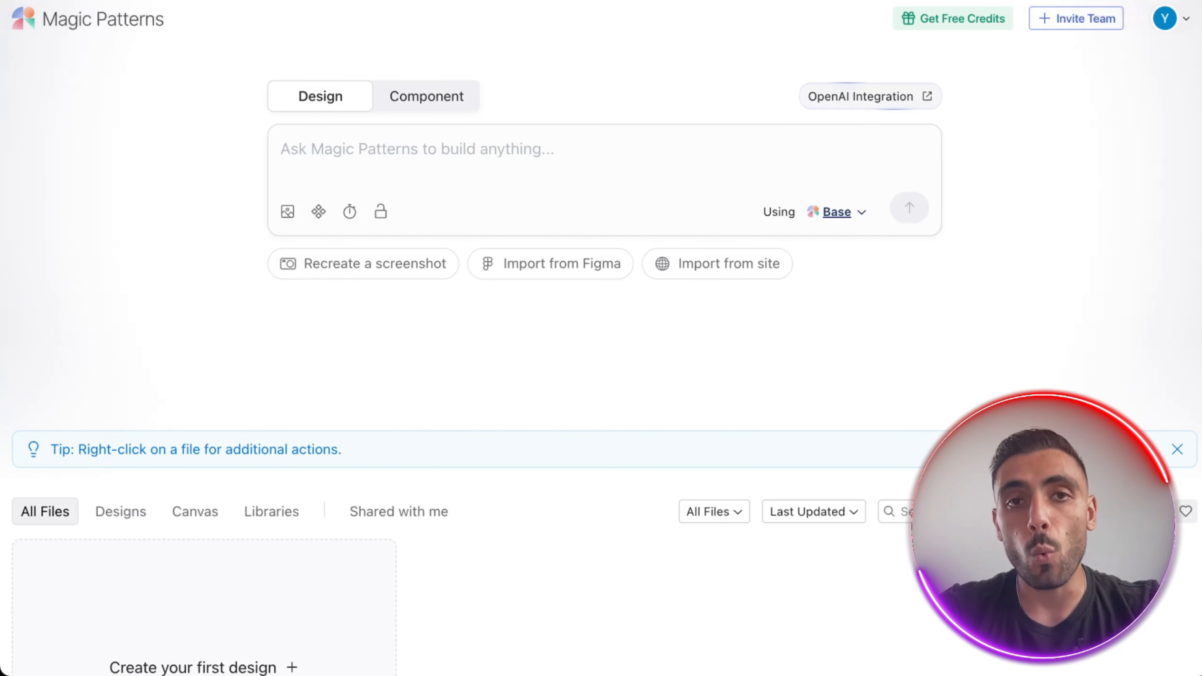
Create a new canvas named Twitter.
{"action": "scroll", "coordinate": [601, 360], "scroll_direction": "up", "scroll_amount": 2}
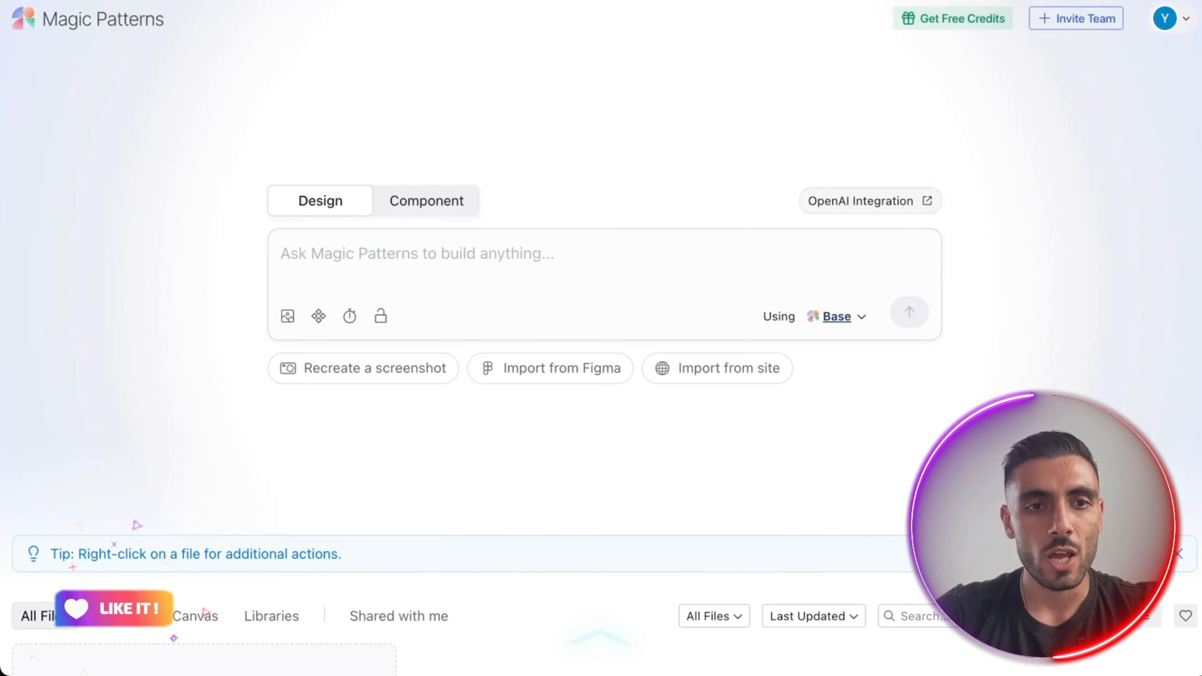
{"action": "scroll", "coordinate": [601, 332], "scroll_direction": "down", "scroll_amount": 3}
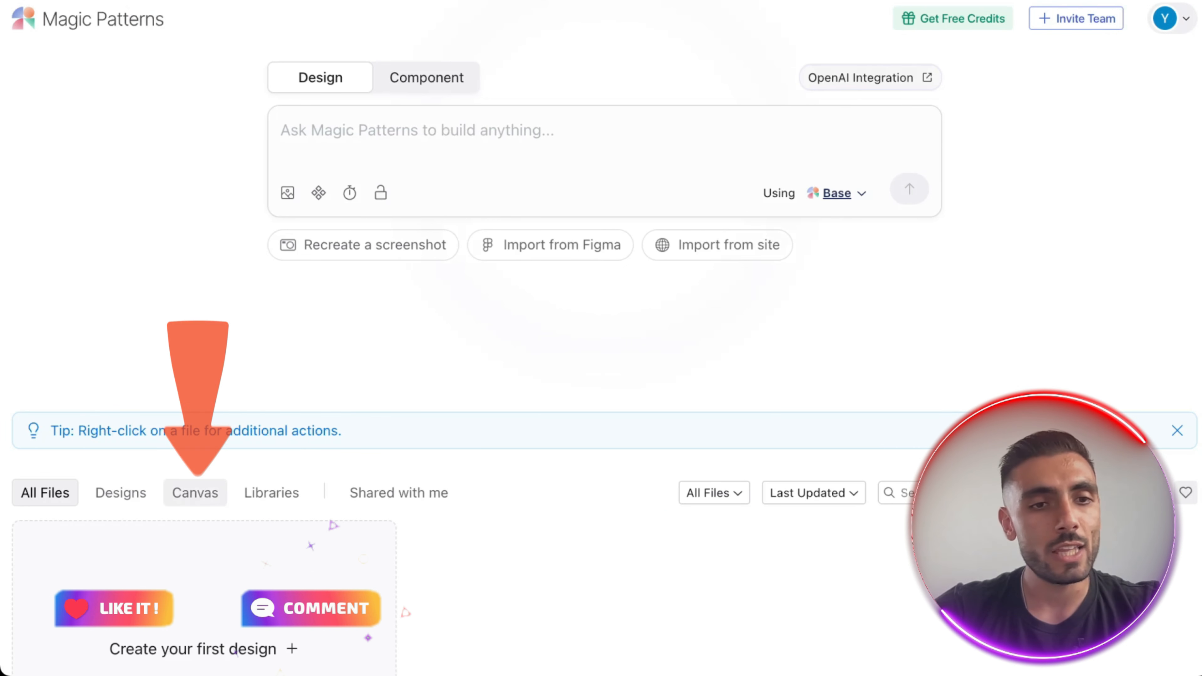
{"action": "left_click", "coordinate": [195, 492]}
{"action": "scroll", "coordinate": [195, 493], "scroll_direction": "down", "scroll_amount": 4}
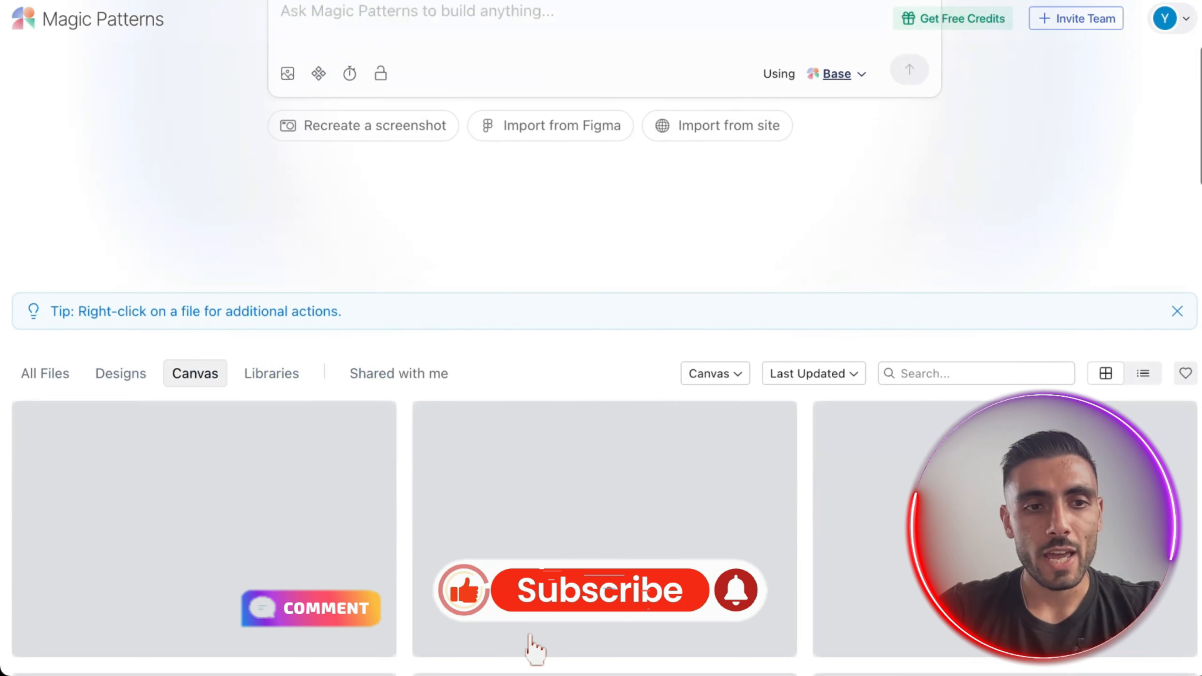
{"action": "scroll", "coordinate": [195, 492], "scroll_direction": "down", "scroll_amount": 1}
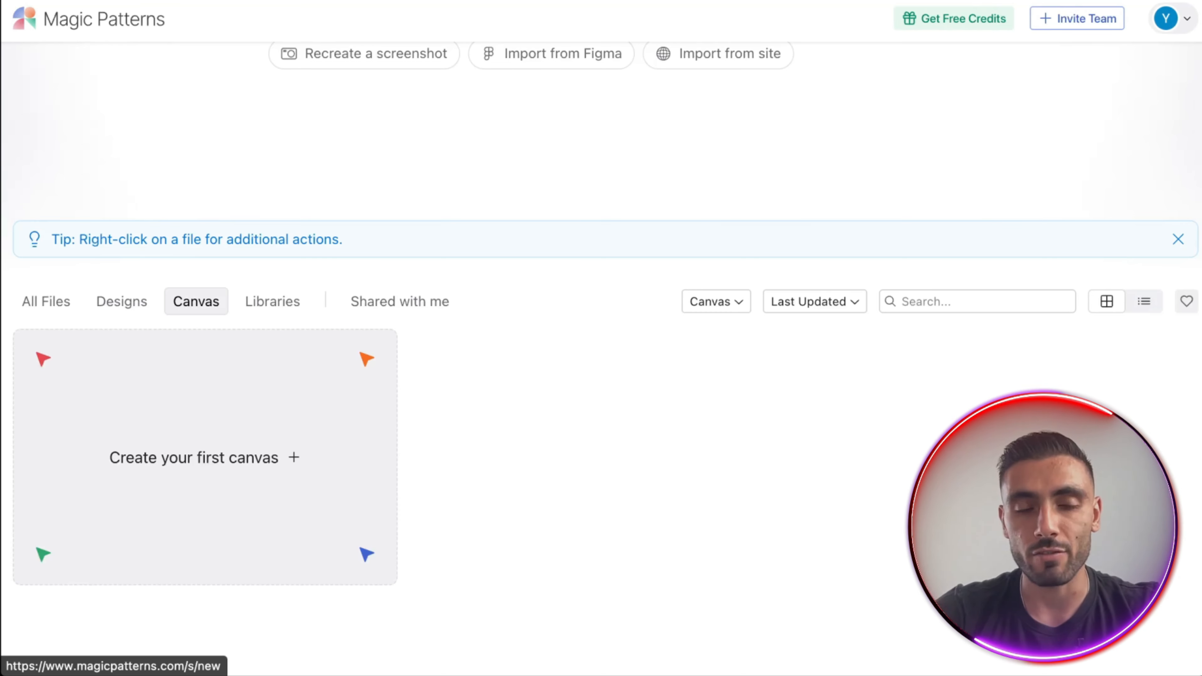
{"action": "left_click", "coordinate": [195, 493]}
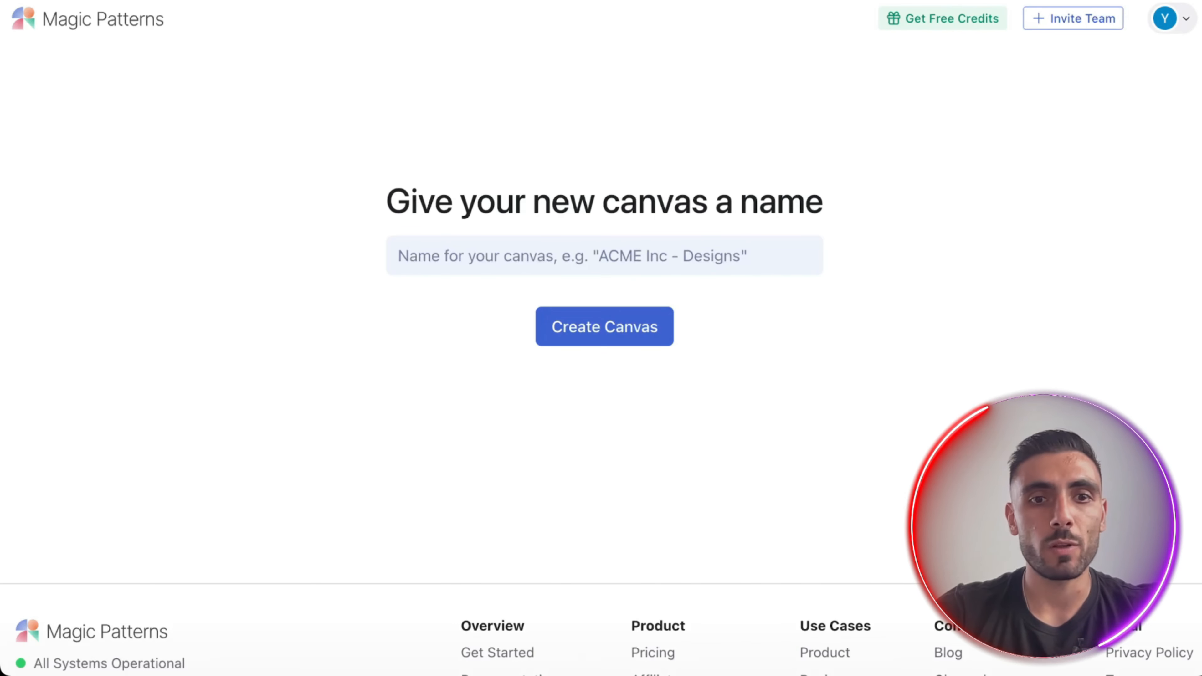
{"action": "left_click", "coordinate": [605, 255]}
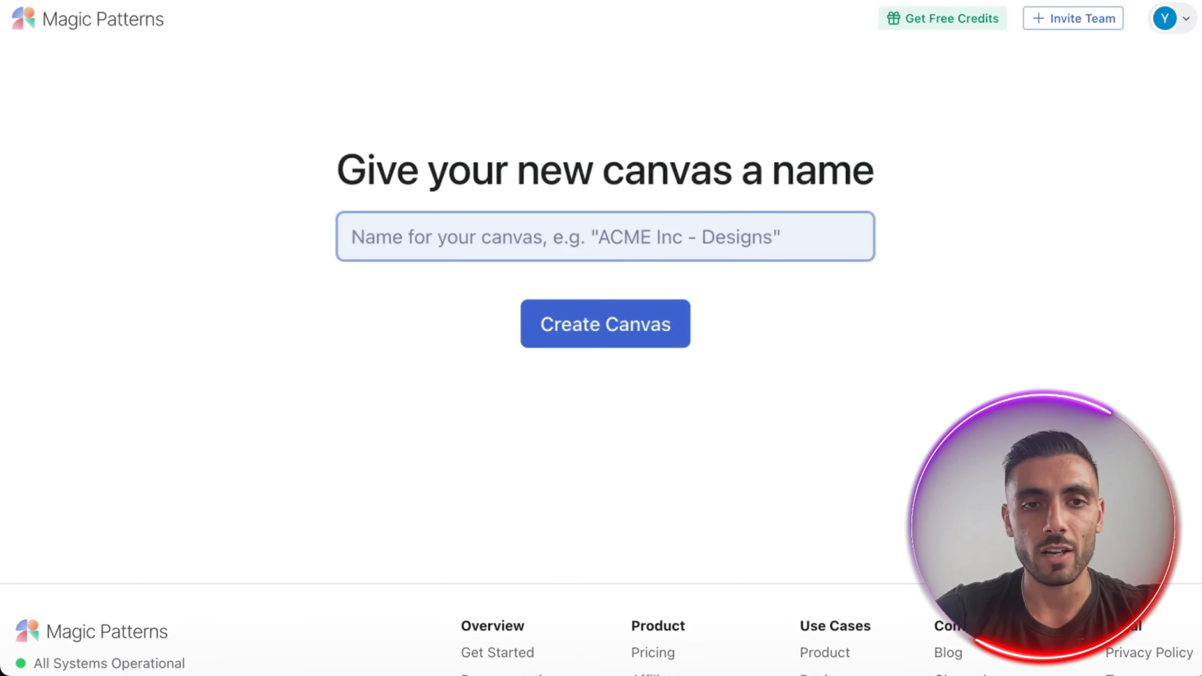
{"action": "type", "text": "Twit"}
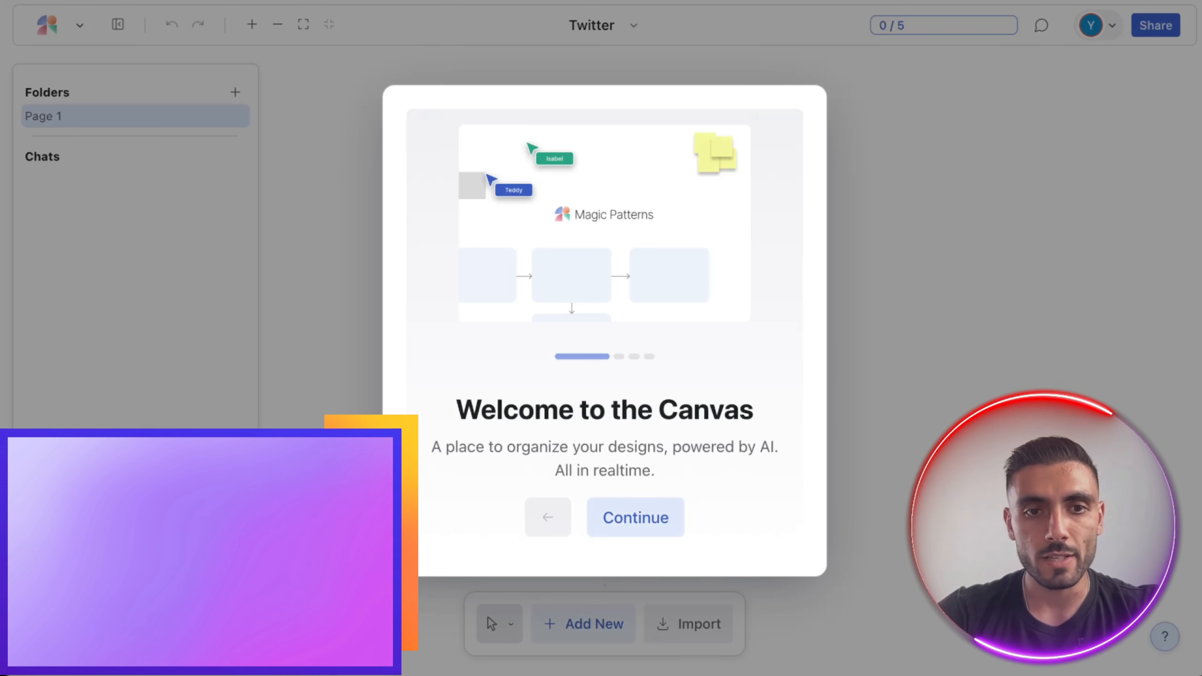
Go through the canvas introduction to its end and enter the empty canvas.
{"action": "left_click", "coordinate": [635, 517]}
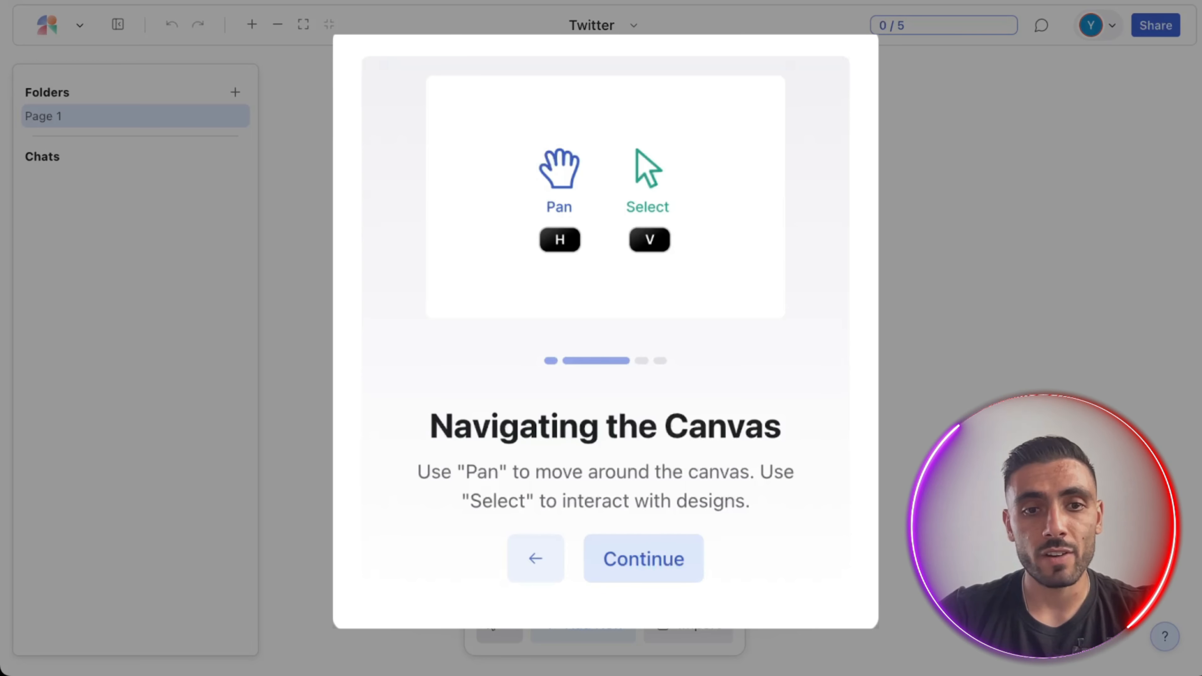
{"action": "left_click", "coordinate": [644, 559]}
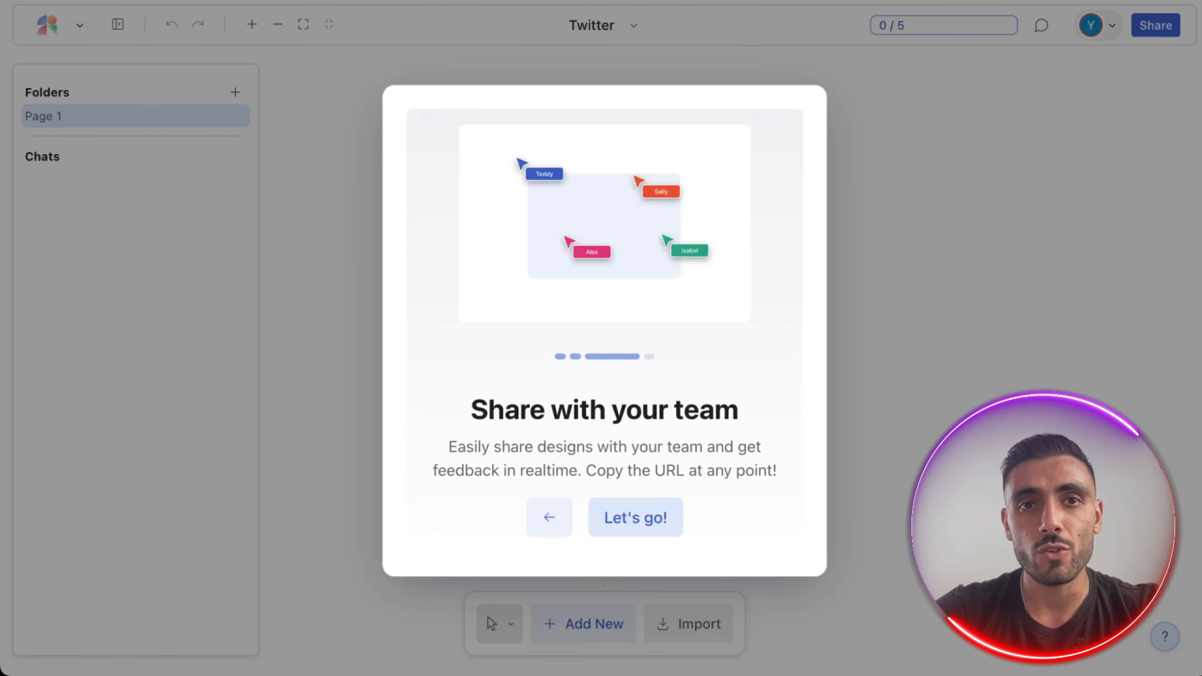
{"action": "left_click", "coordinate": [635, 517]}
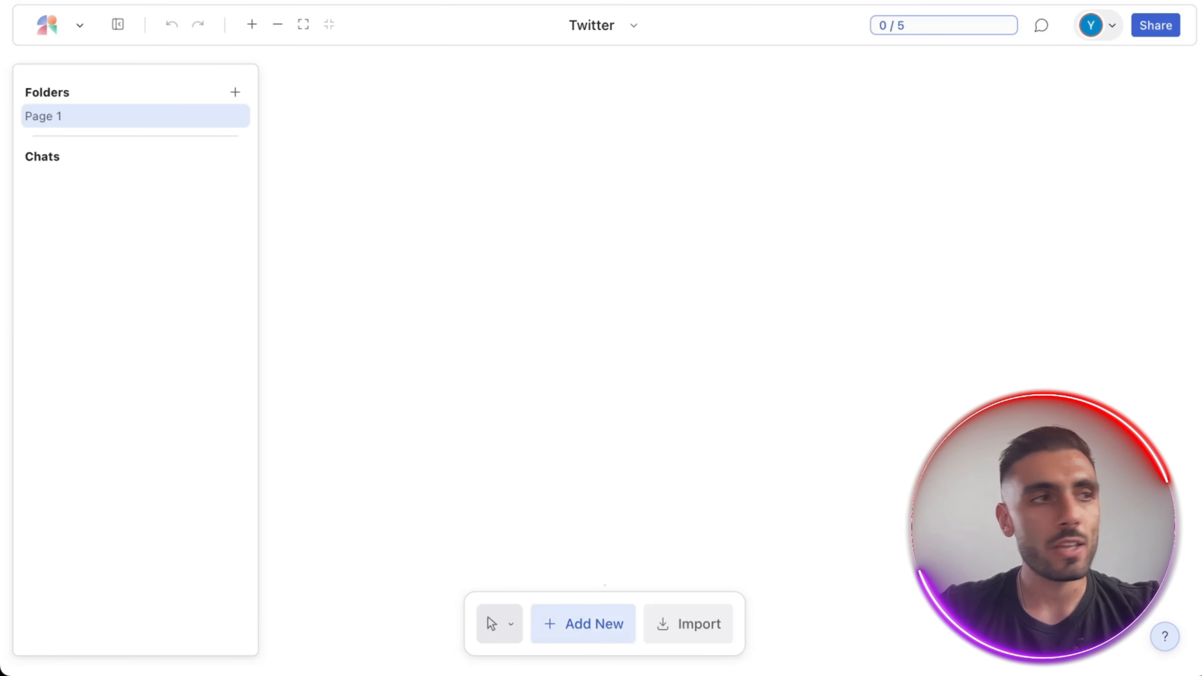
Generate a new screen on the canvas from the prompt "twitter clone dashboard".
{"action": "left_click", "coordinate": [583, 623]}
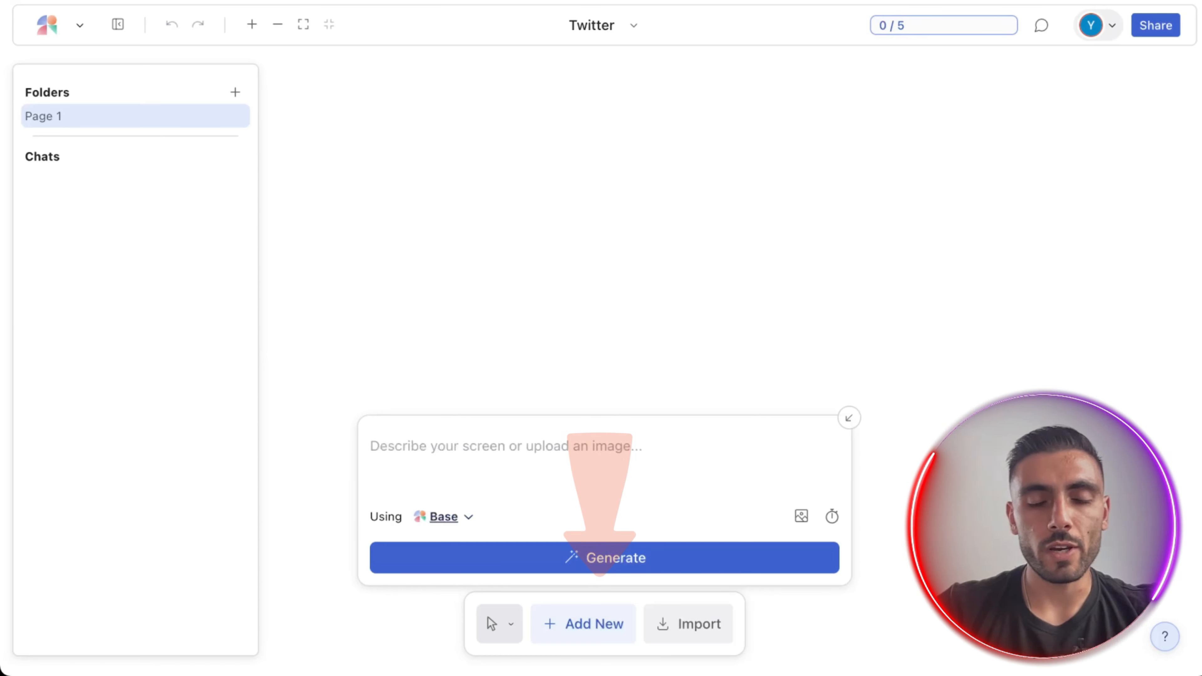
{"action": "type", "text": "tw"}
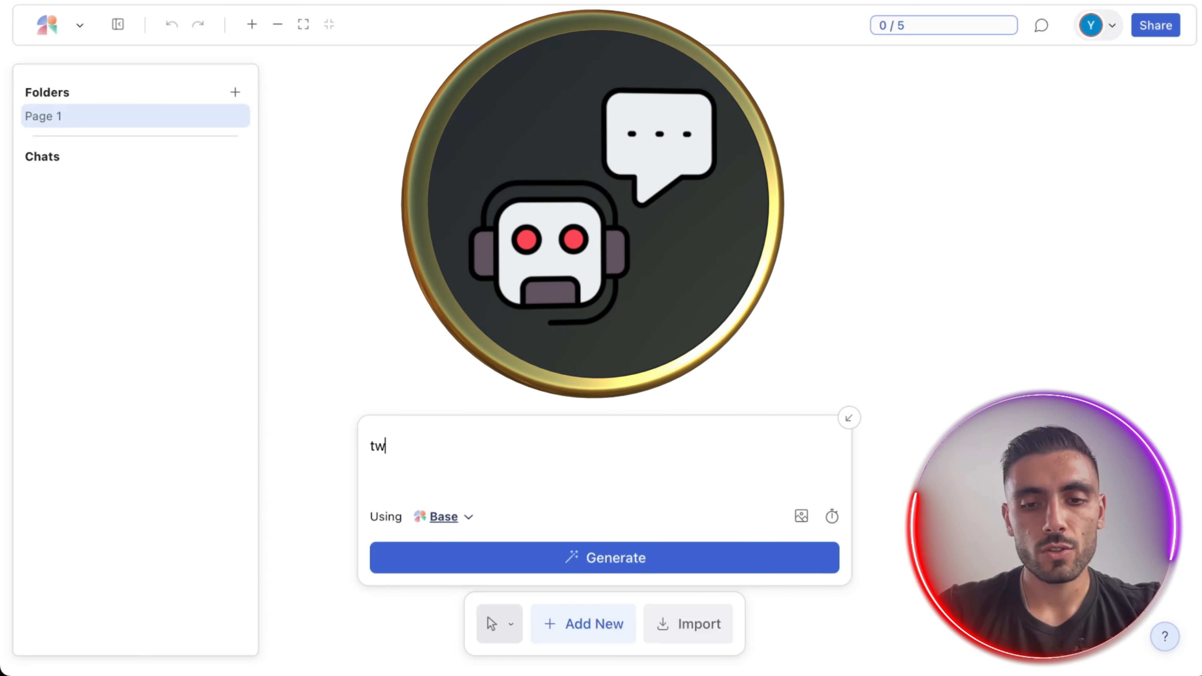
{"action": "type", "text": "itter clone dashboard"}
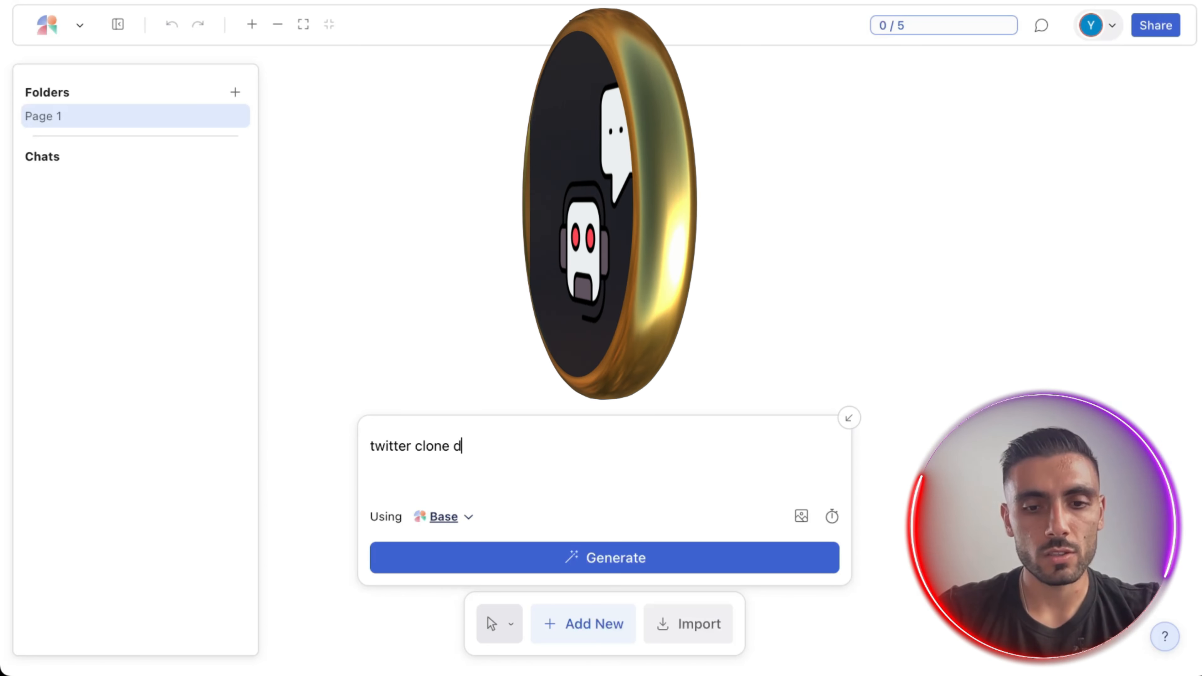
{"action": "key", "text": "Return"}
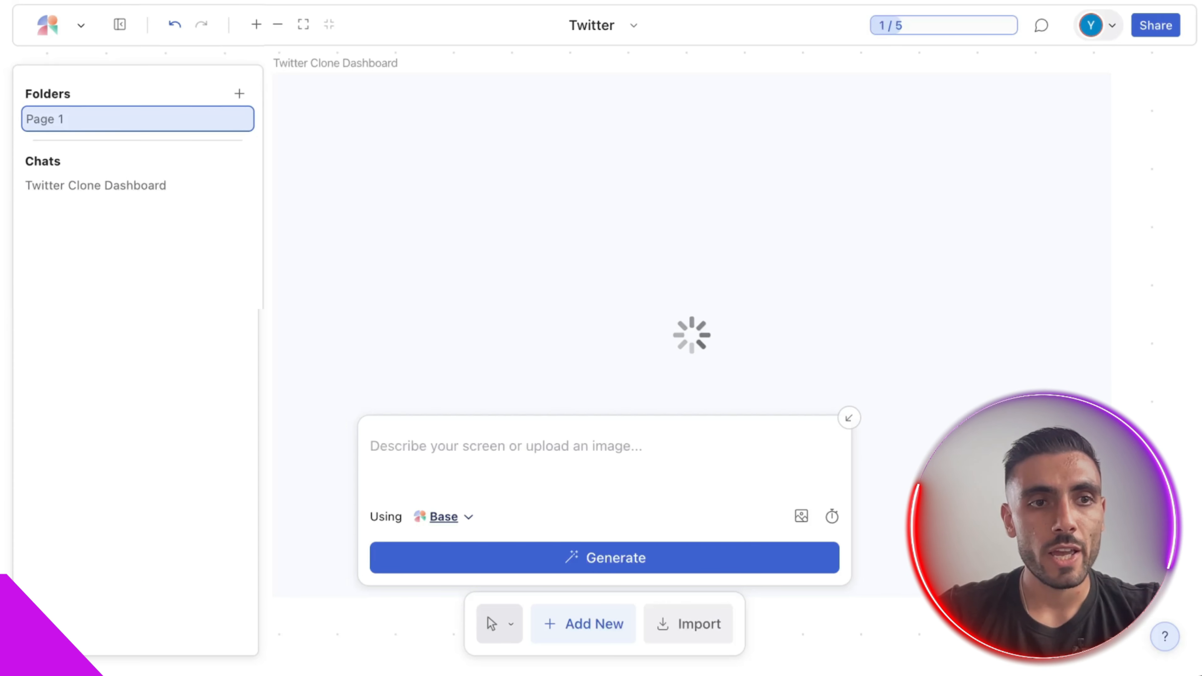
Open the Twitter Clone Dashboard in the editor and preview it in the Tablet (768×1024) and iPad 13" (1024×1366) sizes.
{"action": "left_click", "coordinate": [154, 208]}
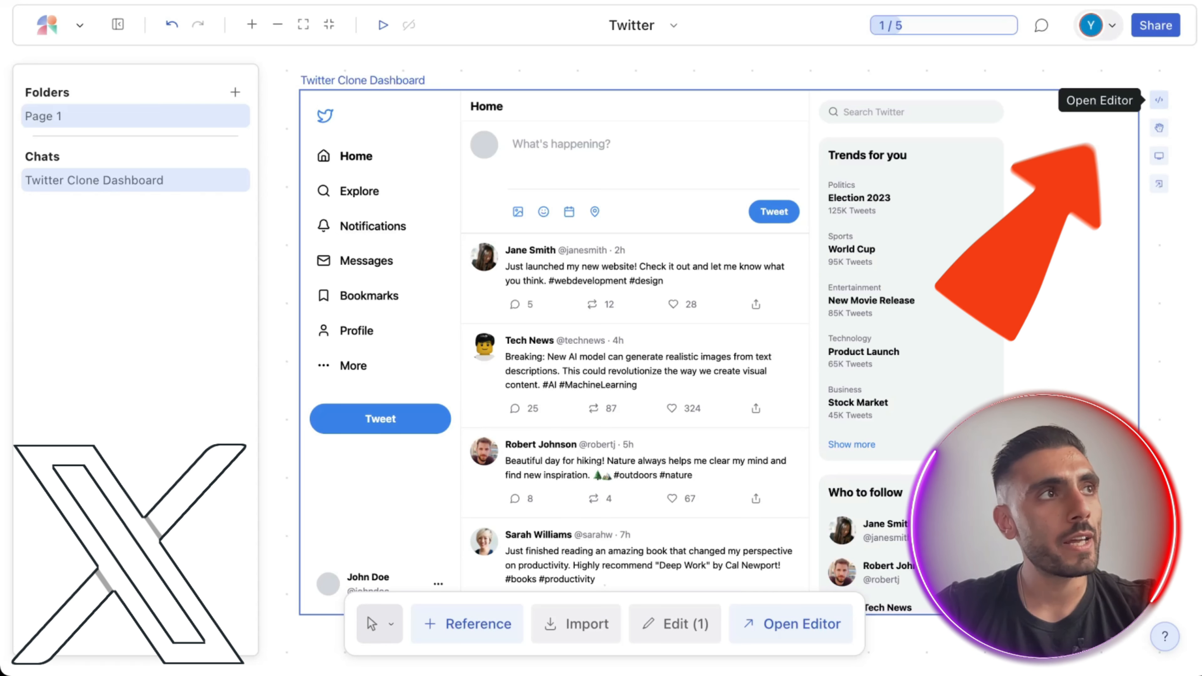
{"action": "left_click", "coordinate": [1159, 100]}
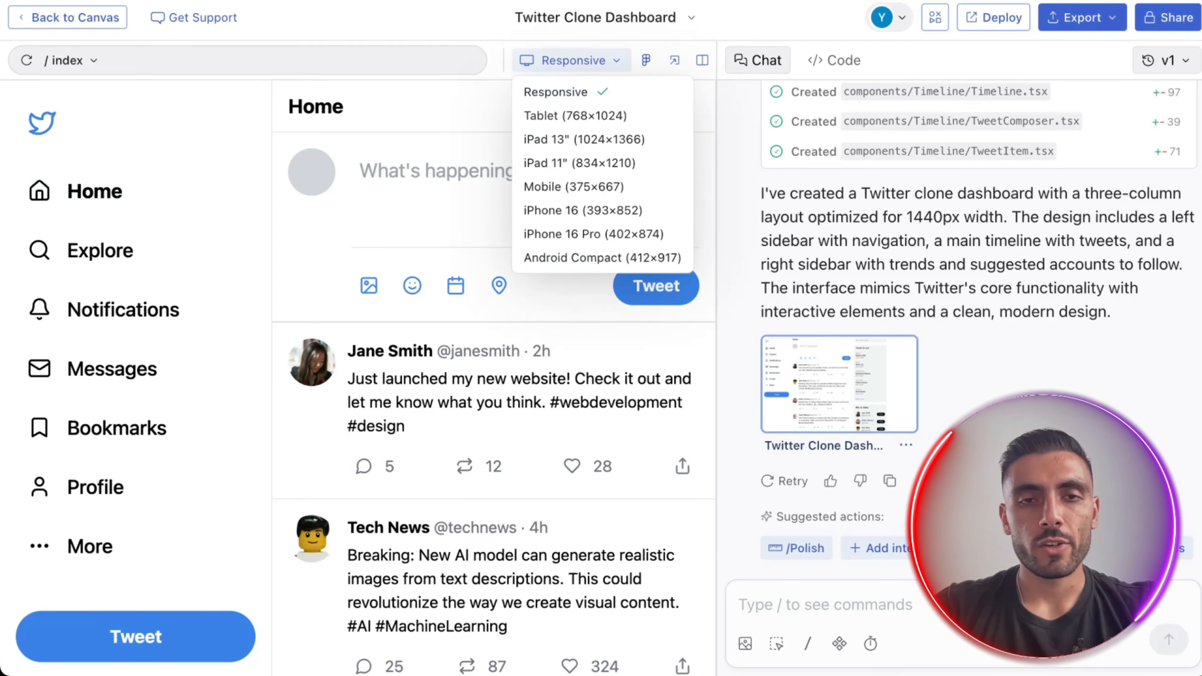
{"action": "left_click", "coordinate": [570, 136]}
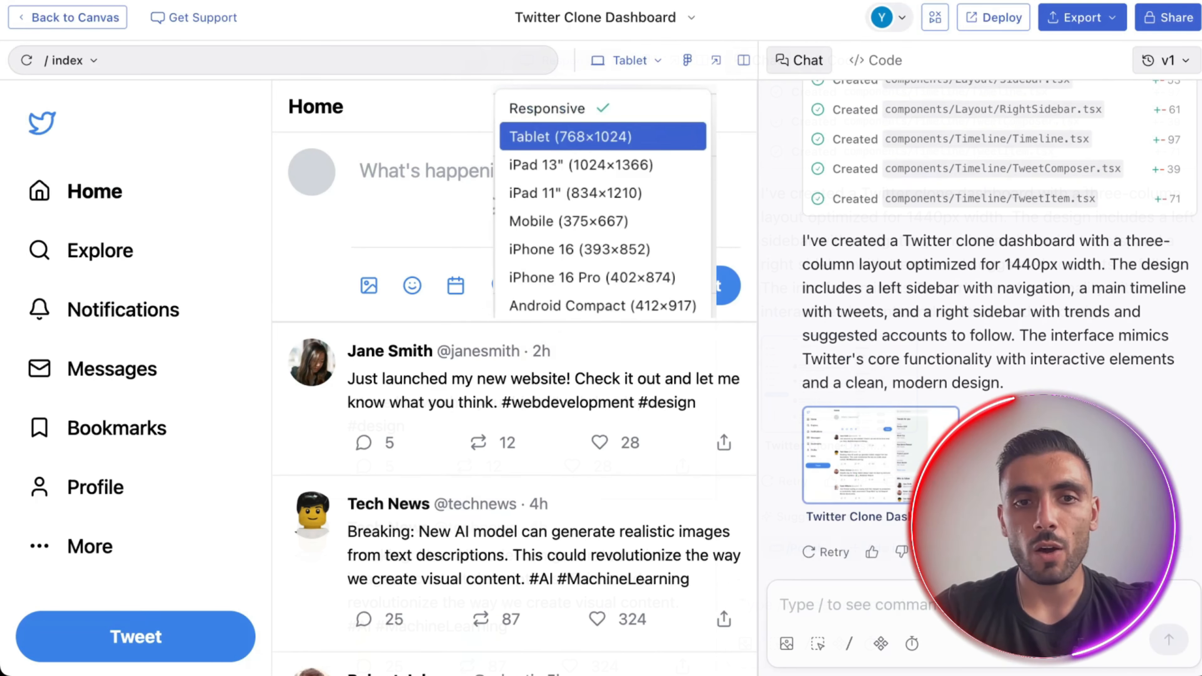
{"action": "scroll", "coordinate": [515, 379], "scroll_direction": "down", "scroll_amount": 3}
{"action": "scroll", "coordinate": [515, 378], "scroll_direction": "up", "scroll_amount": 3}
{"action": "left_click", "coordinate": [627, 60]}
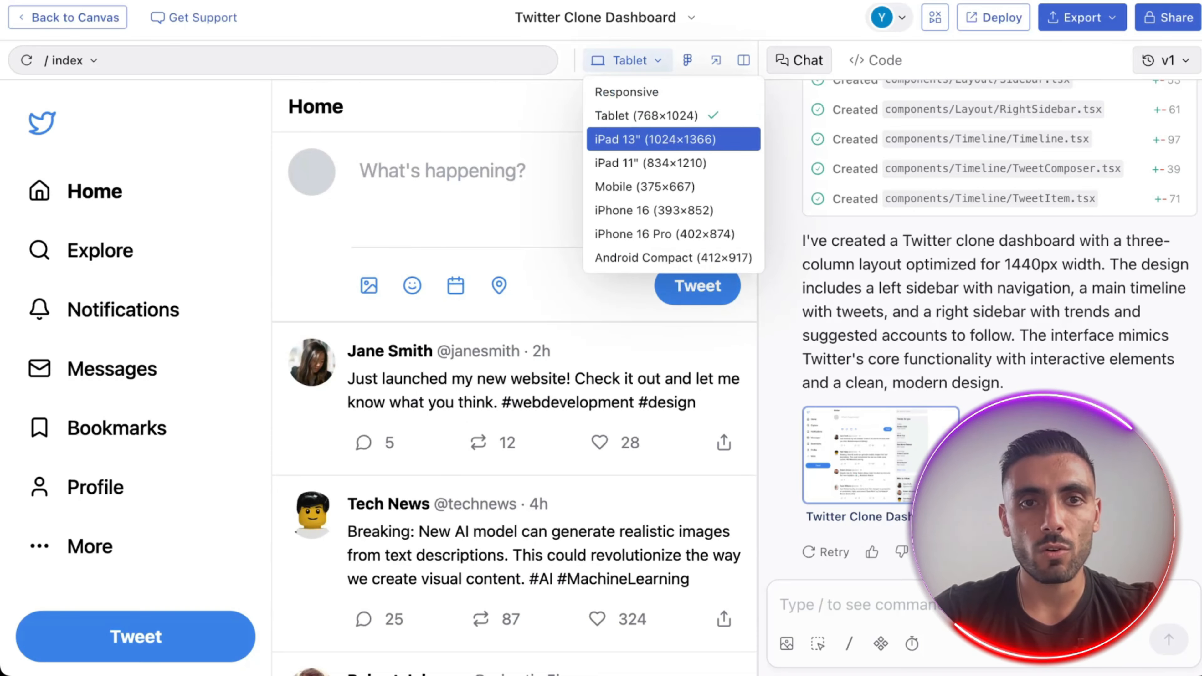
{"action": "left_click", "coordinate": [655, 139]}
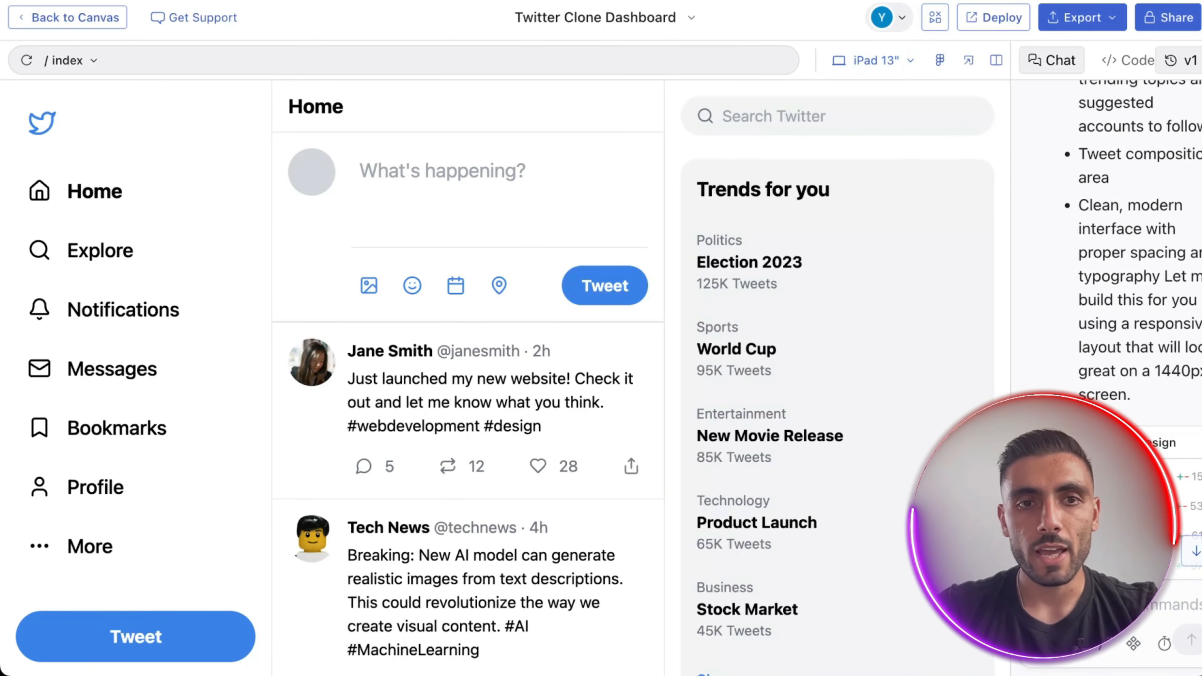
{"action": "left_click", "coordinate": [873, 61]}
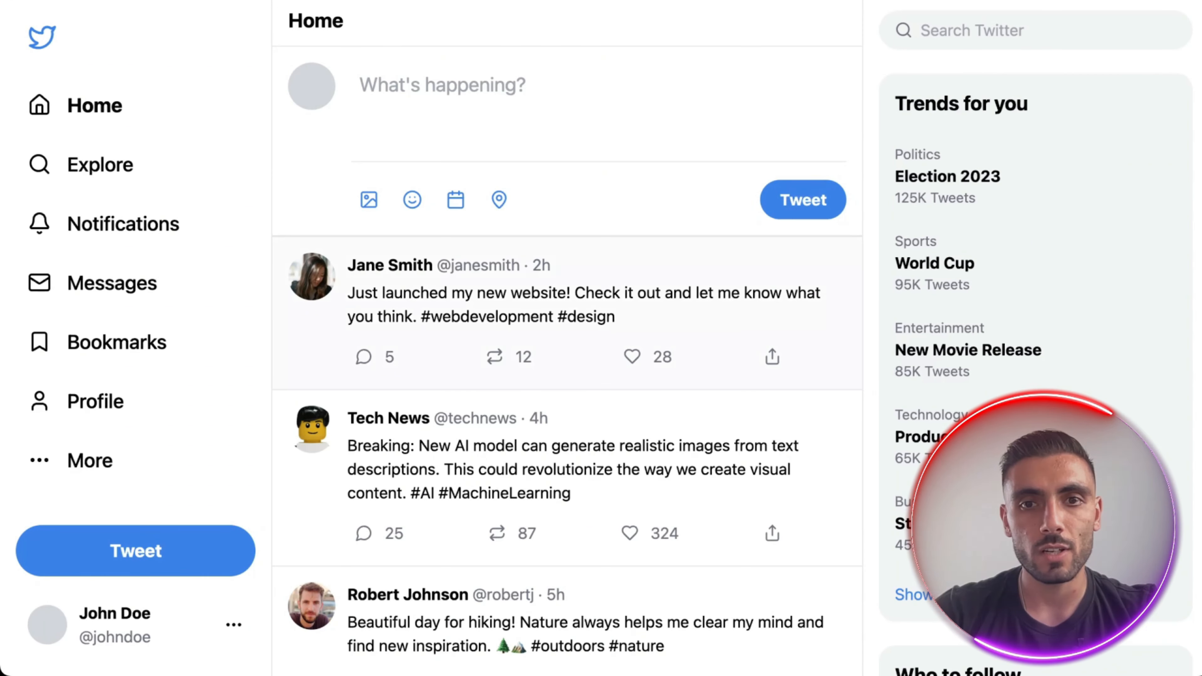
Look through the dashboard in the full-page preview and in its frame on the canvas.
{"action": "scroll", "coordinate": [566, 426], "scroll_direction": "down", "scroll_amount": 8}
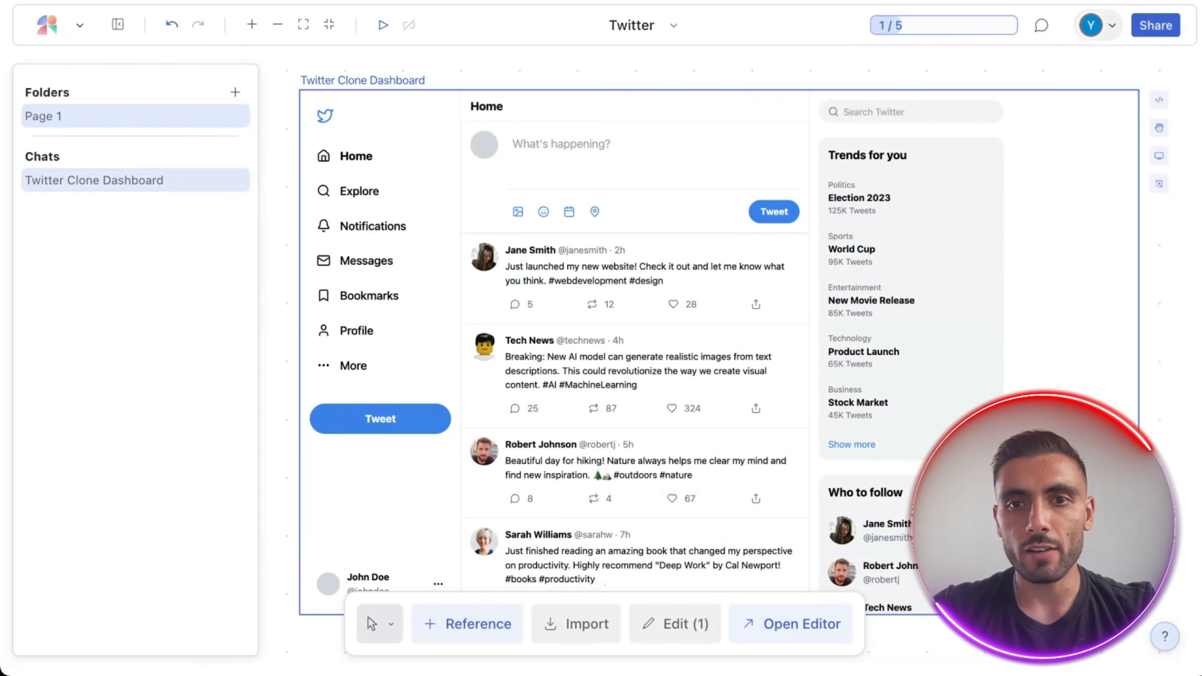
{"action": "scroll", "coordinate": [719, 353], "scroll_direction": "down", "scroll_amount": 2}
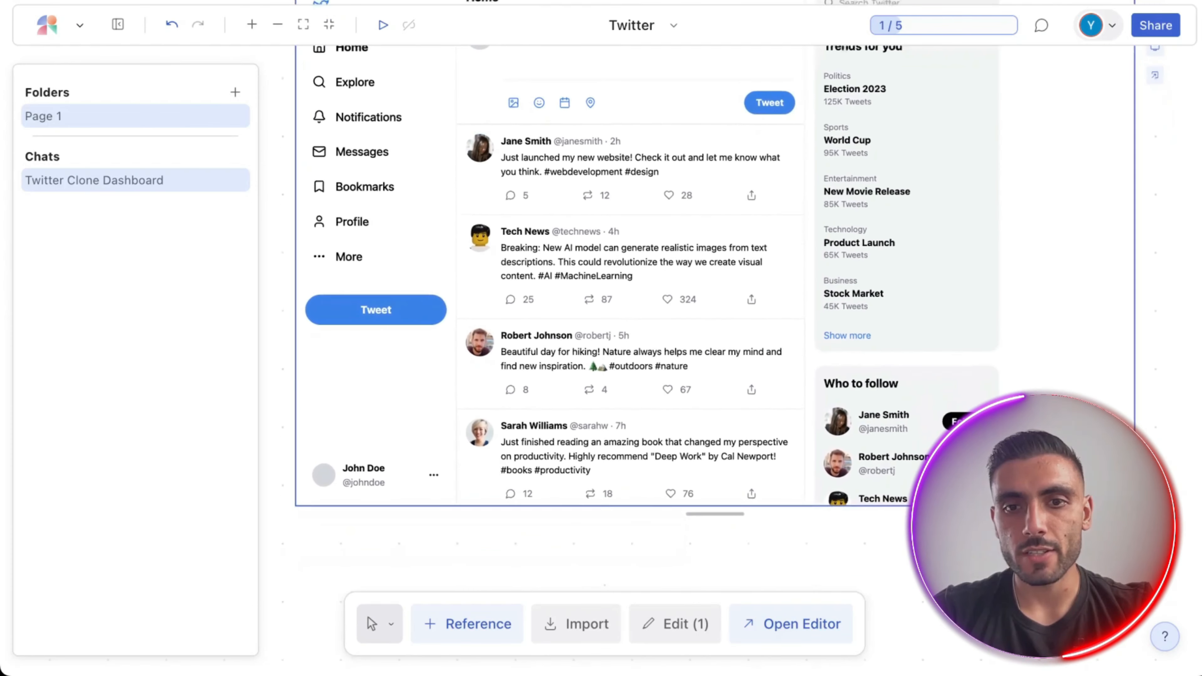
{"action": "scroll", "coordinate": [719, 353], "scroll_direction": "up", "scroll_amount": 2}
{"action": "scroll", "coordinate": [719, 353], "scroll_direction": "down", "scroll_amount": 2}
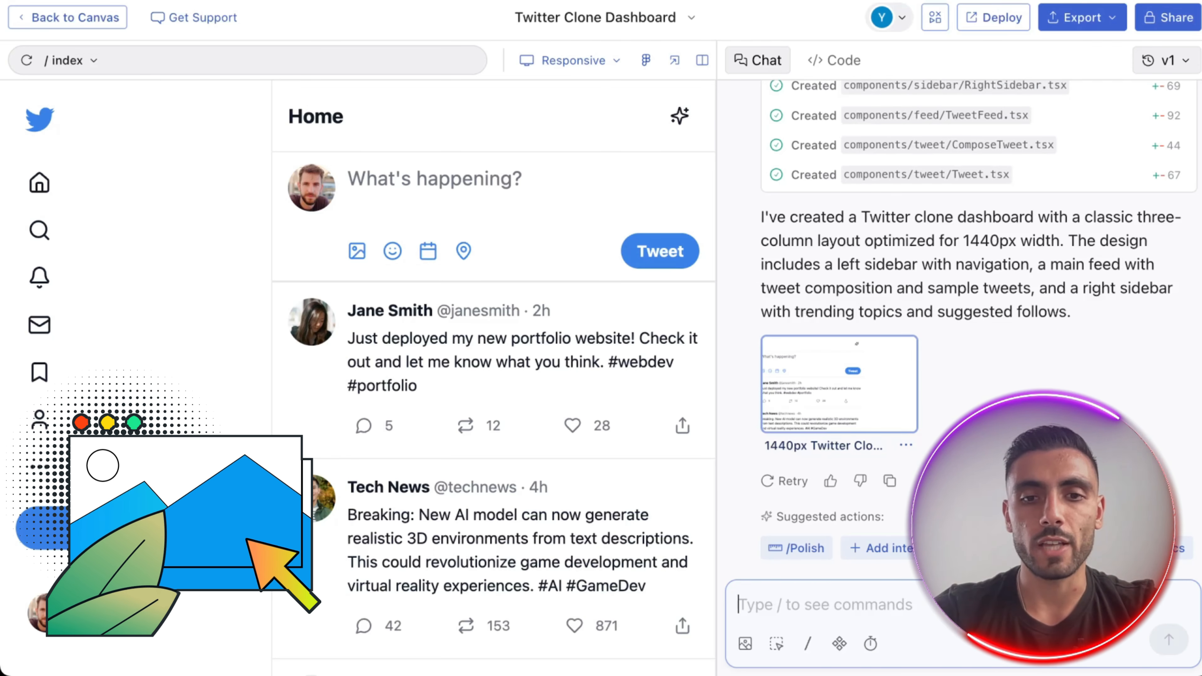
Request a login page for the design with the chat prompt "please add twitter log in page".
{"action": "type", "text": "please ad"}
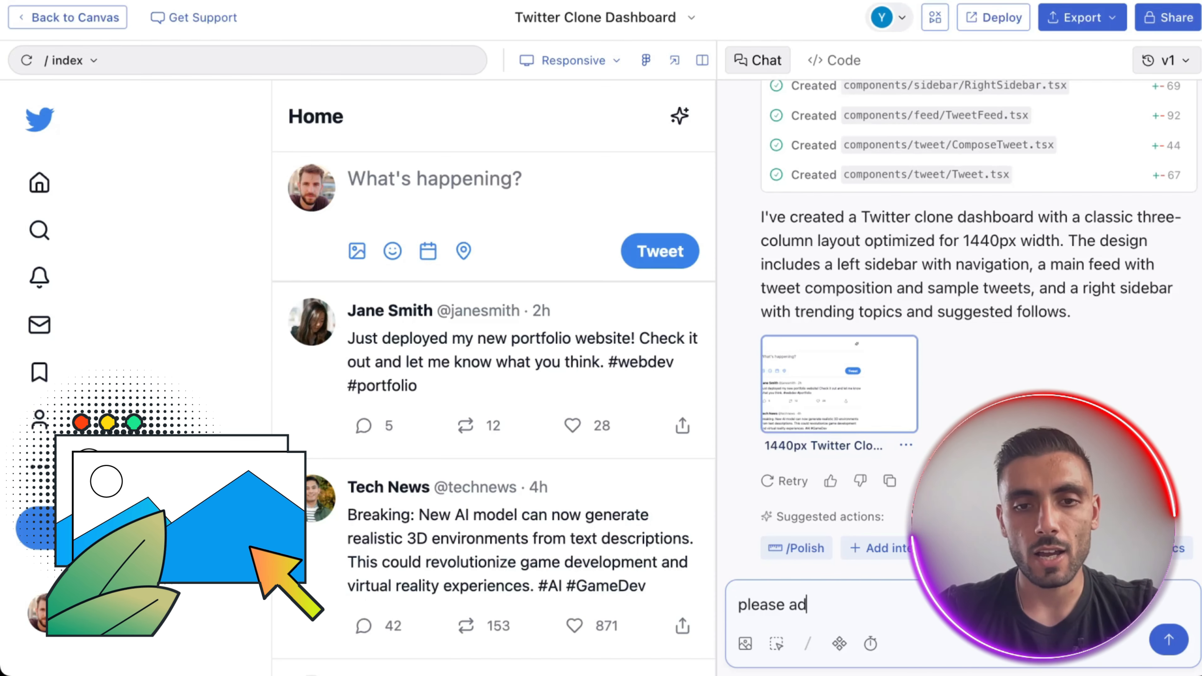
{"action": "type", "text": "d twitter log"}
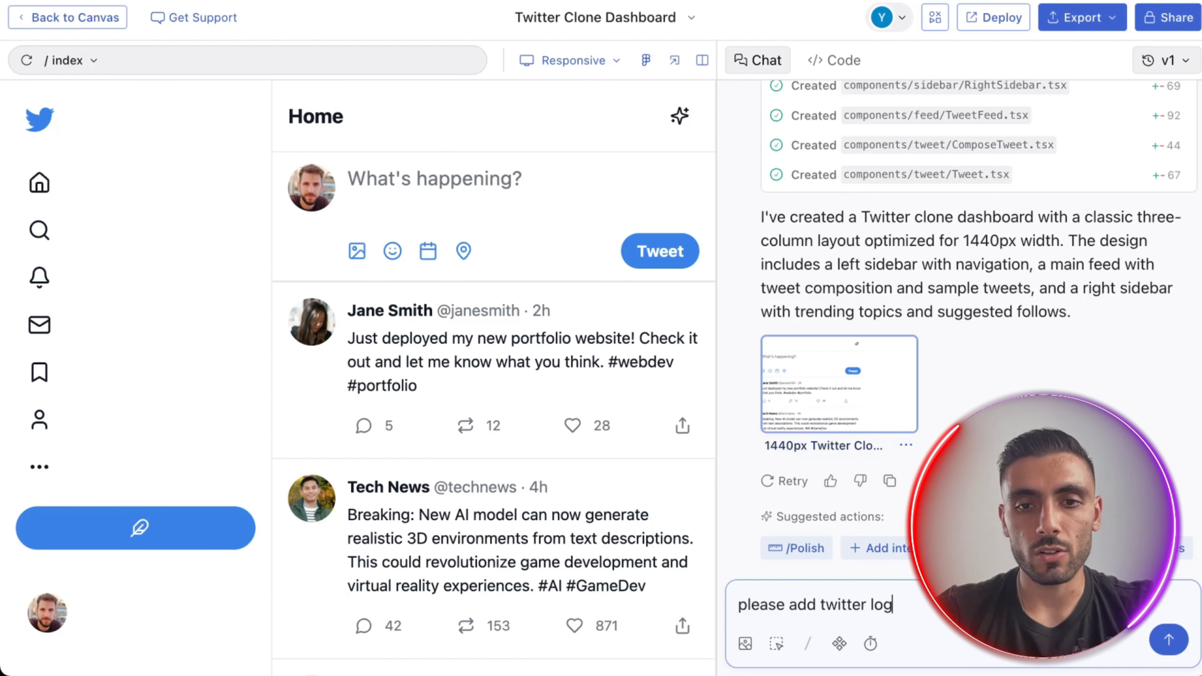
{"action": "type", "text": " in page"}
{"action": "key", "text": "Return"}
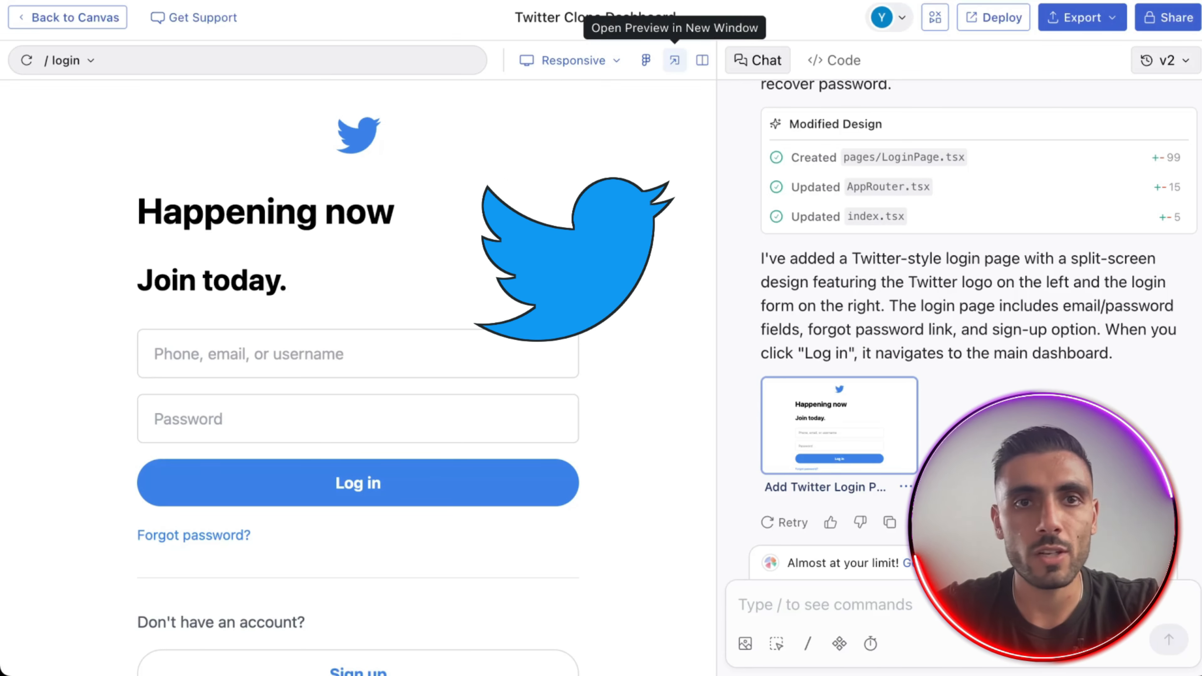
Preview the design in a new window and test the editor's login form by entering a username and password.
{"action": "left_click", "coordinate": [674, 60]}
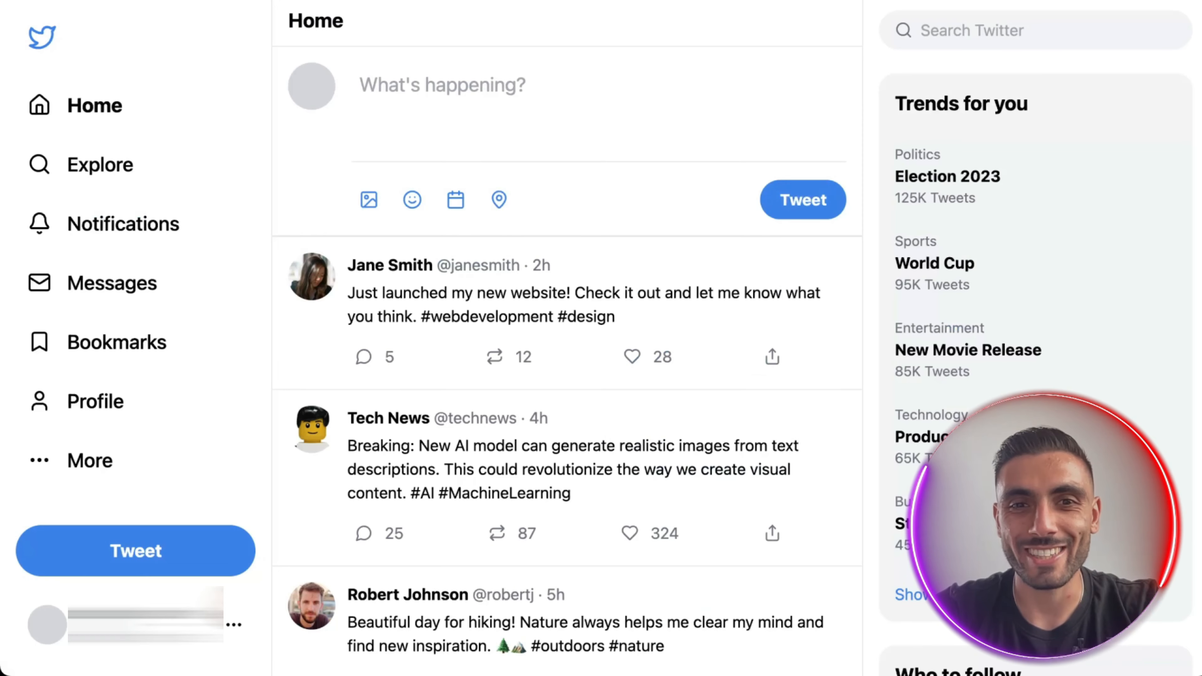
{"action": "scroll", "coordinate": [567, 426], "scroll_direction": "down", "scroll_amount": 10}
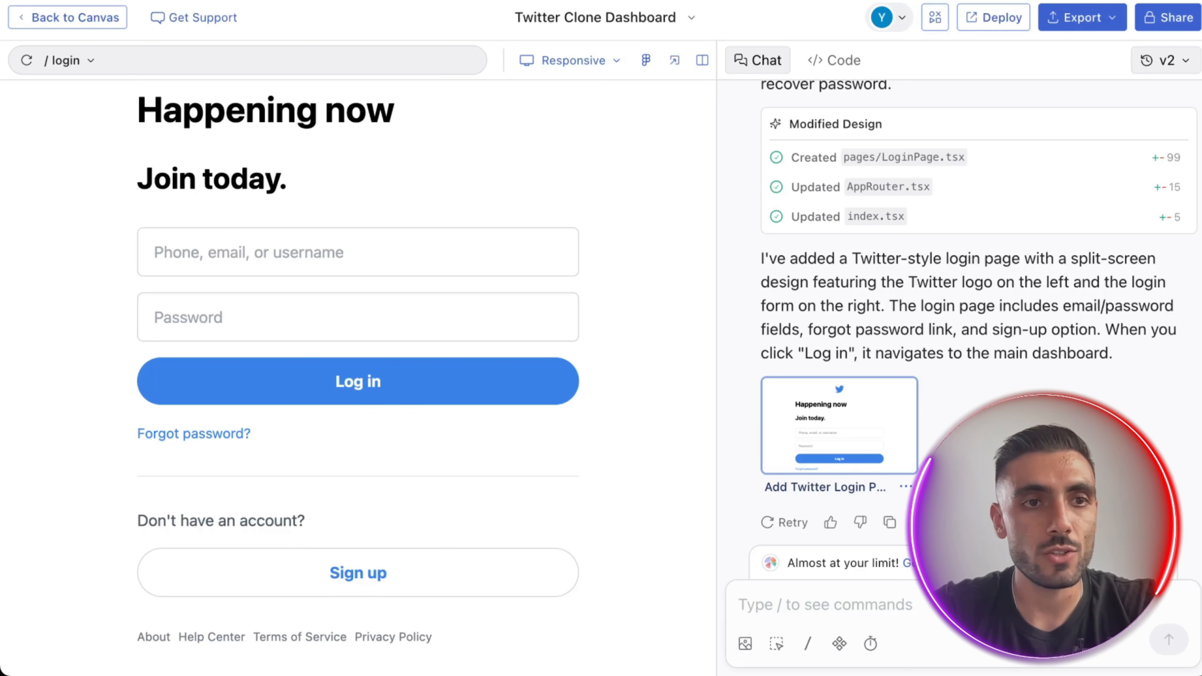
{"action": "left_click", "coordinate": [358, 252]}
{"action": "key", "text": "Tab"}
{"action": "type", "text": "•"}
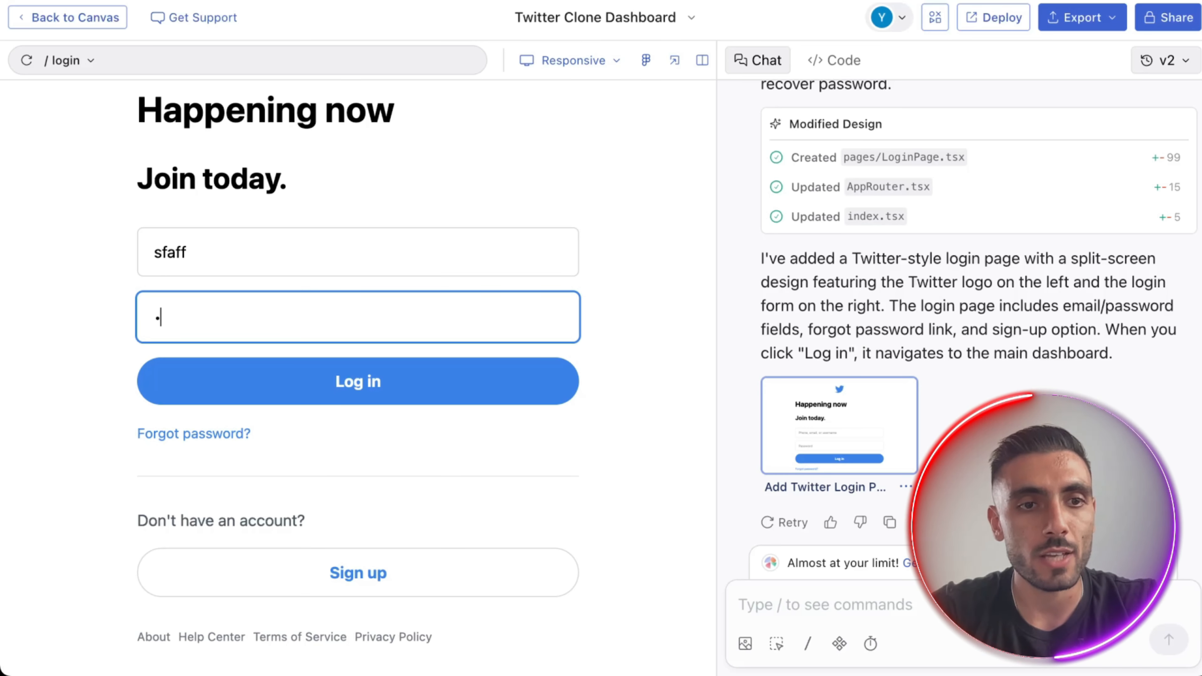
{"action": "key", "text": "Return"}
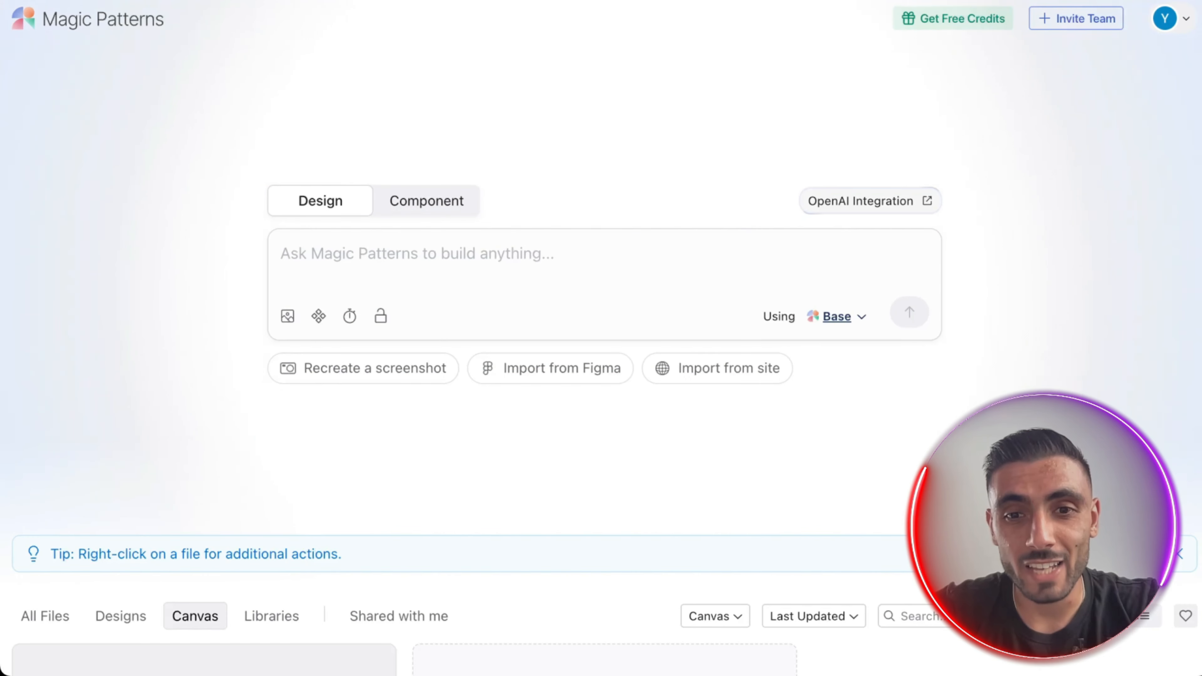
Return to the Twitter canvas from the canvas list and review the login page design there.
{"action": "scroll", "coordinate": [601, 360], "scroll_direction": "down", "scroll_amount": 5}
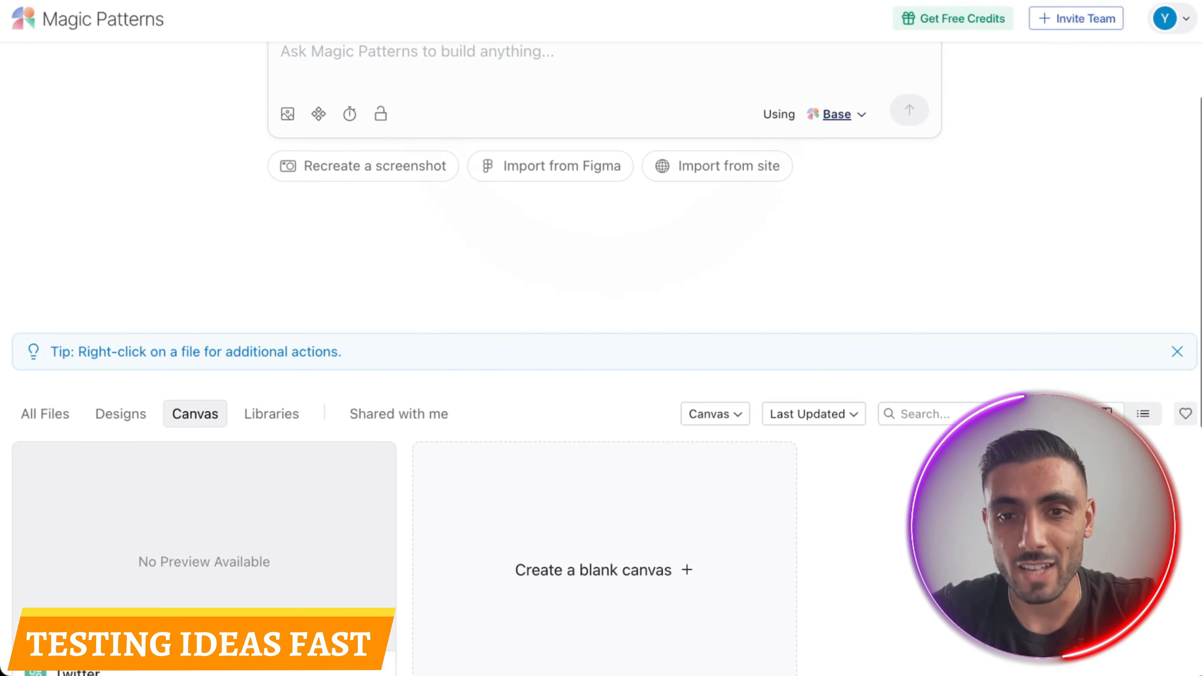
{"action": "scroll", "coordinate": [601, 360], "scroll_direction": "down", "scroll_amount": 1}
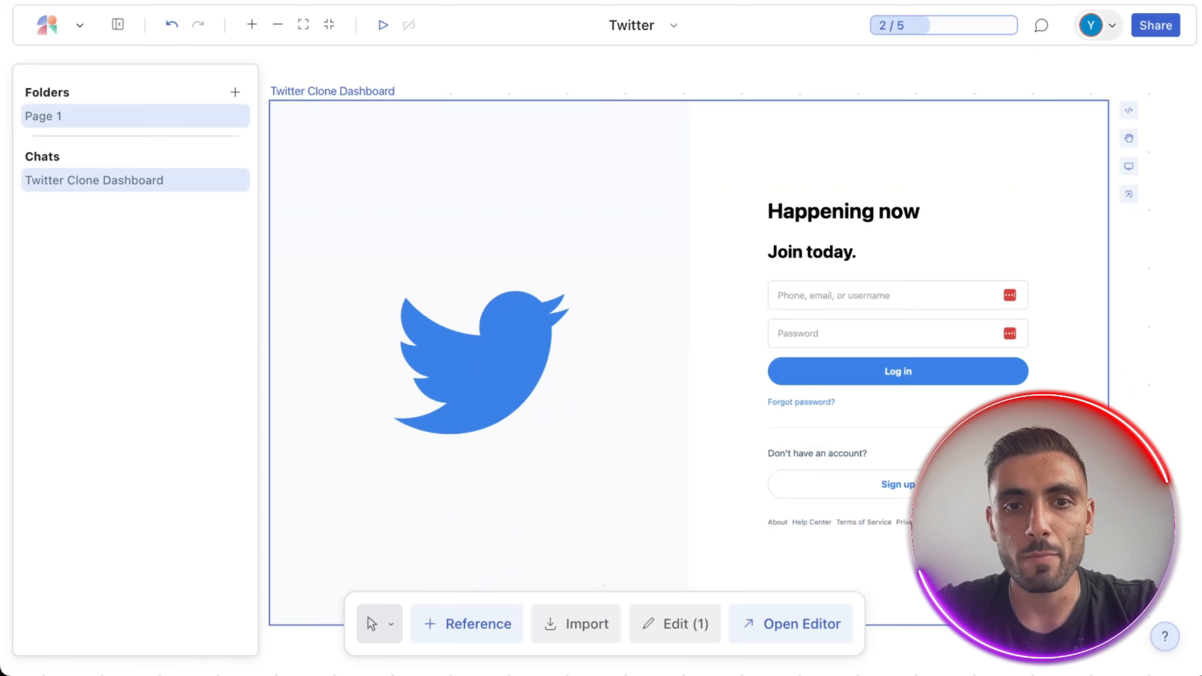
{"action": "scroll", "coordinate": [689, 331], "scroll_direction": "down", "scroll_amount": 10}
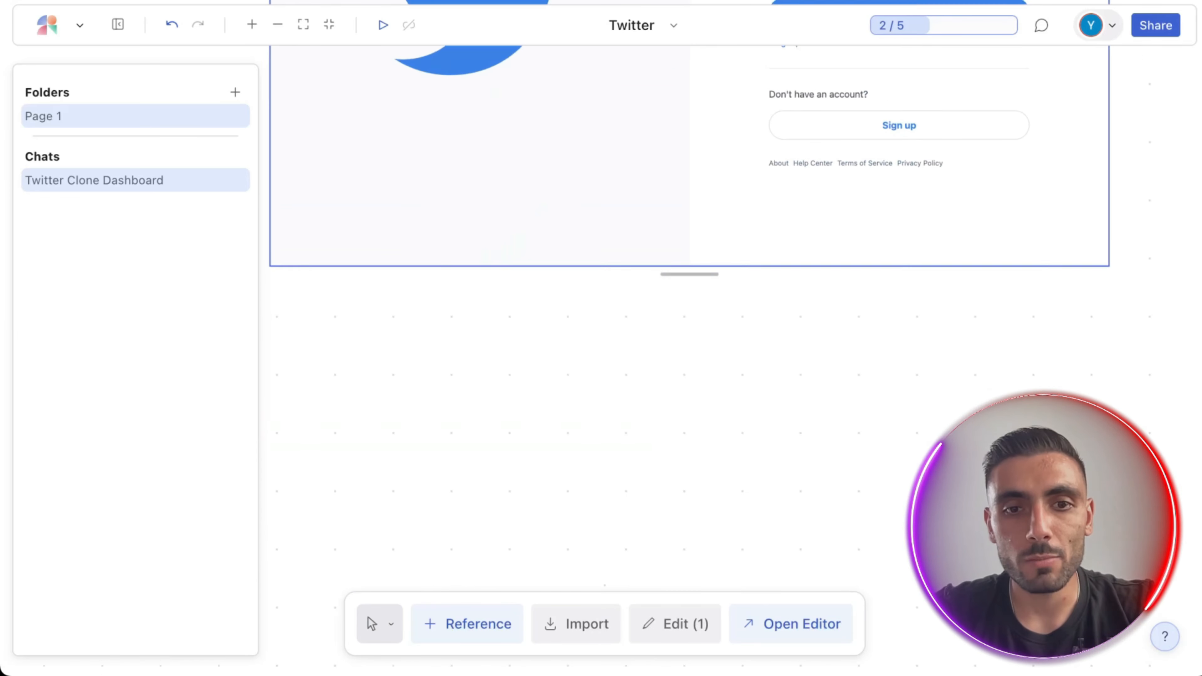
{"action": "scroll", "coordinate": [689, 331], "scroll_direction": "up", "scroll_amount": 5}
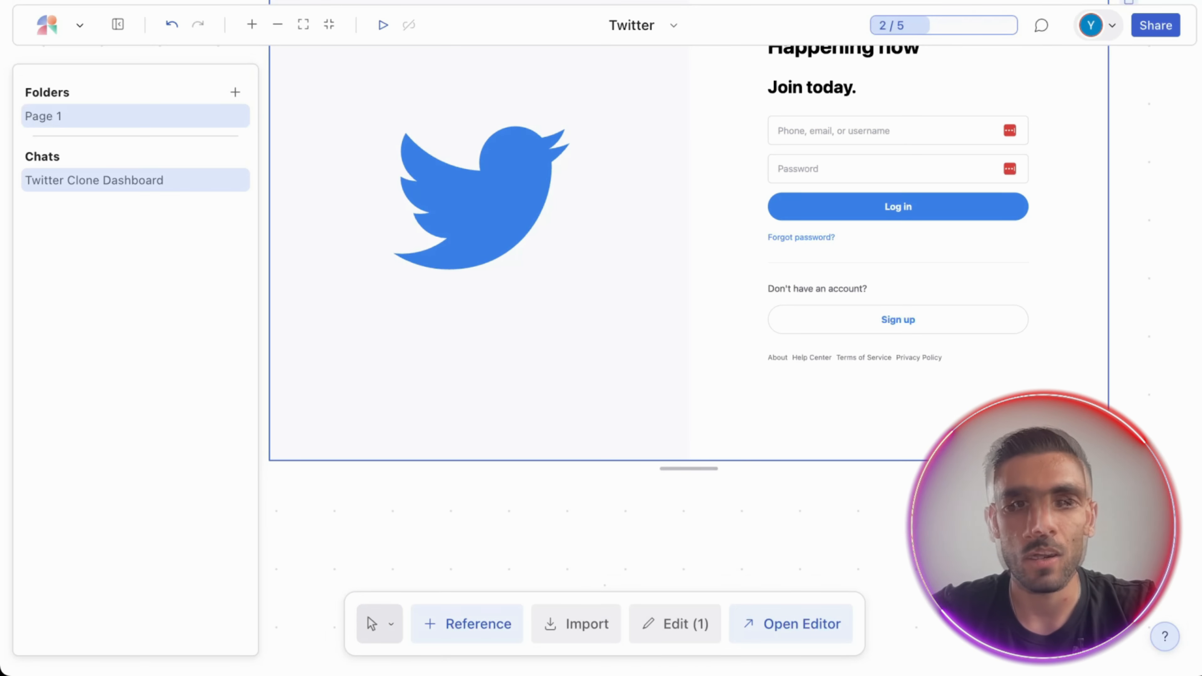
{"action": "scroll", "coordinate": [689, 332], "scroll_direction": "up", "scroll_amount": 4}
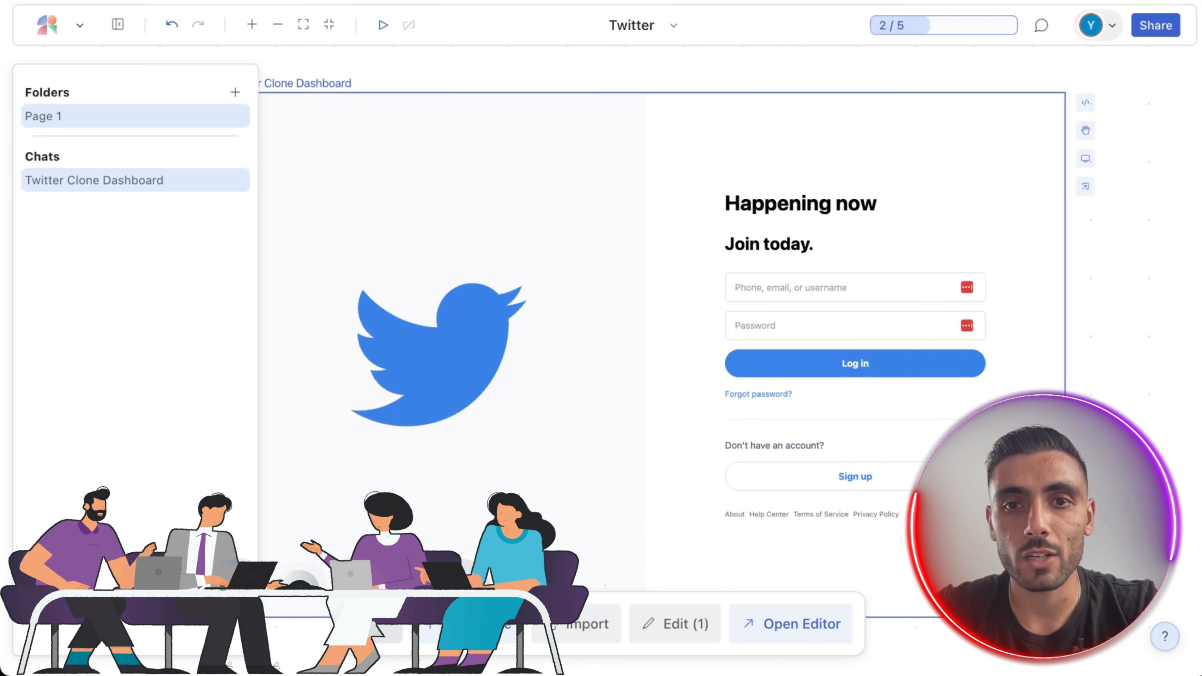